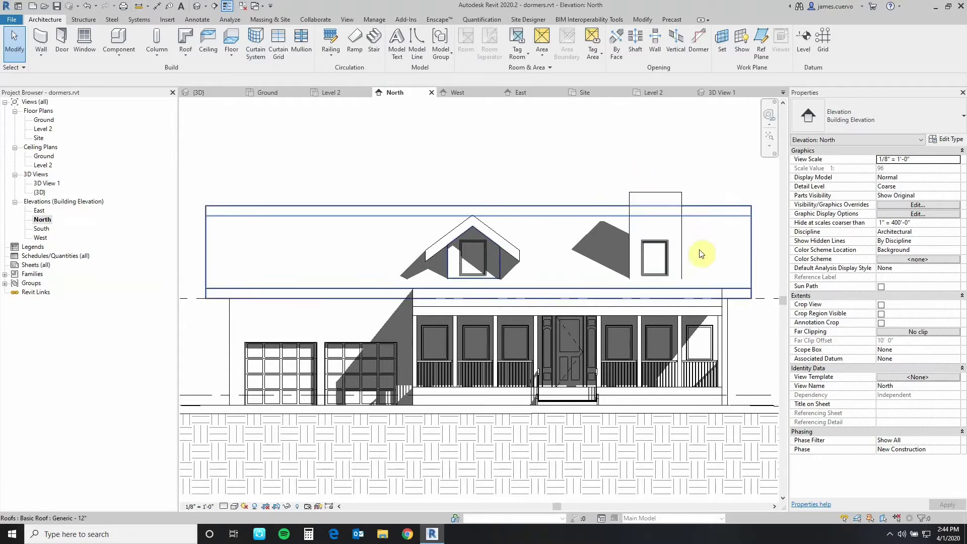
- Review the existing gable dormer roof's properties in the {3D} view, then open the Level 2 plan
{"action": "scroll", "coordinate": [658, 391], "scroll_direction": "up", "scroll_amount": 5}
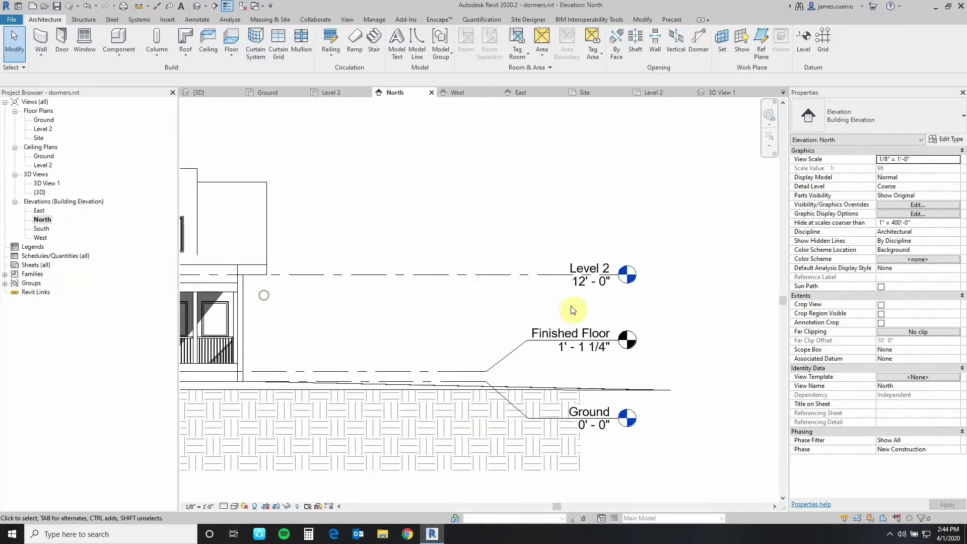
{"action": "scroll", "coordinate": [644, 363], "scroll_direction": "down", "scroll_amount": 5}
{"action": "scroll", "coordinate": [564, 277], "scroll_direction": "up", "scroll_amount": 2}
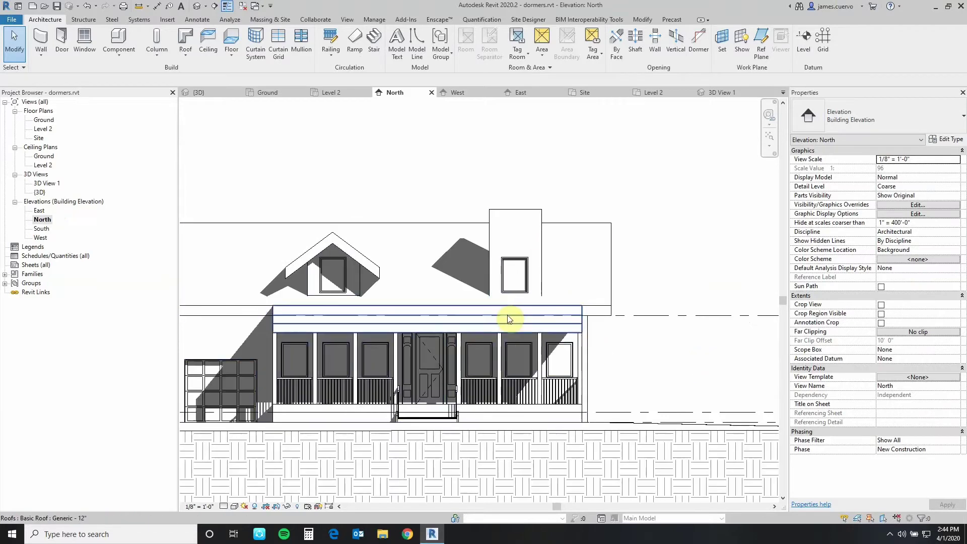
{"action": "scroll", "coordinate": [507, 316], "scroll_direction": "down", "scroll_amount": 2}
{"action": "scroll", "coordinate": [443, 268], "scroll_direction": "up", "scroll_amount": 2}
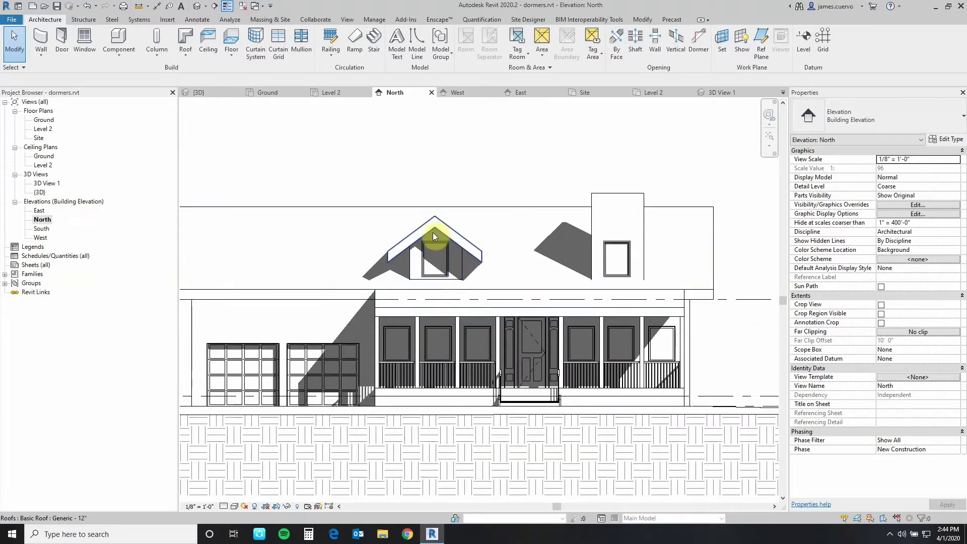
{"action": "left_click", "coordinate": [38, 193]}
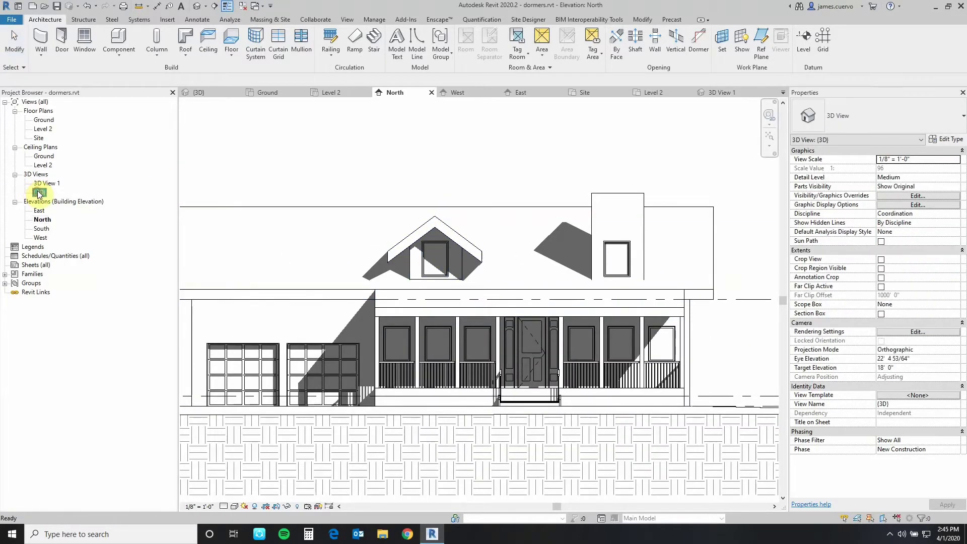
{"action": "double_click", "coordinate": [40, 194]}
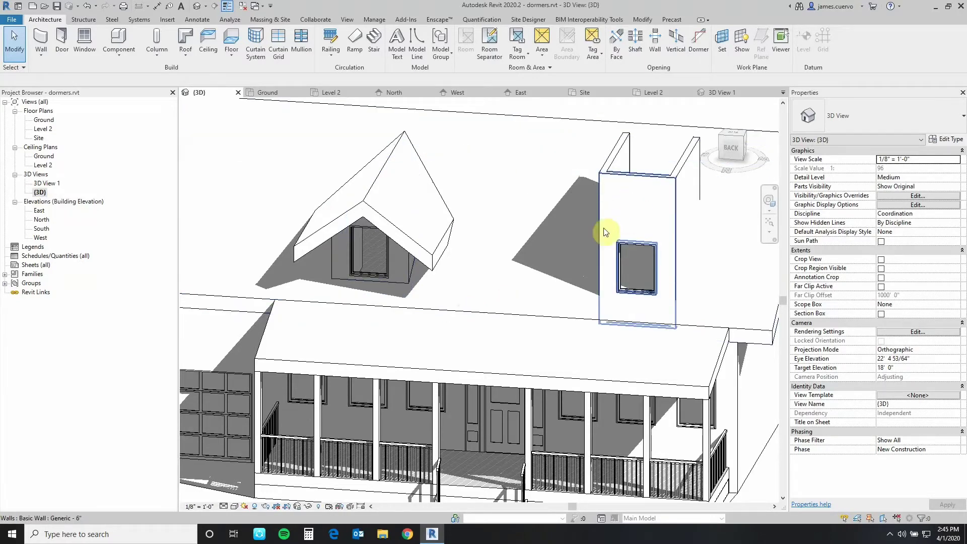
{"action": "left_click", "coordinate": [422, 254]}
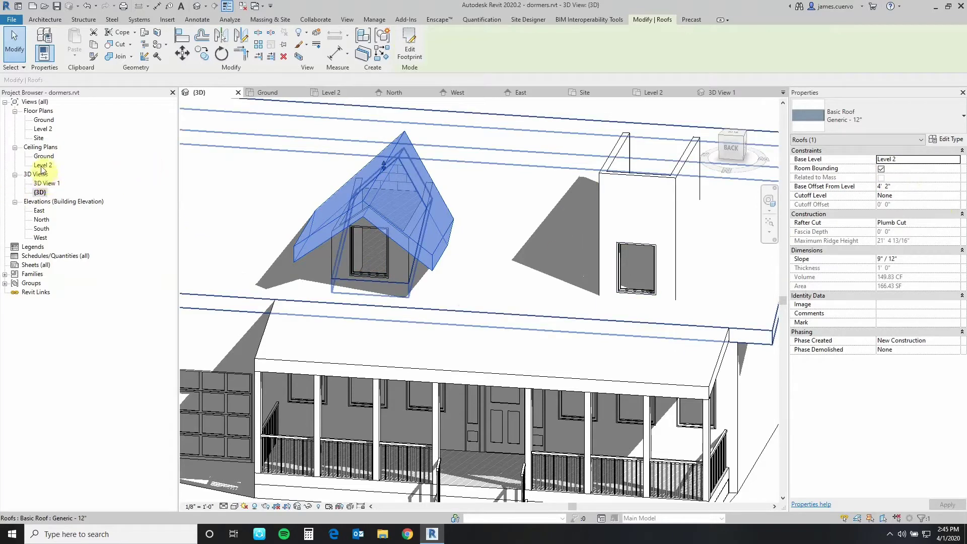
{"action": "double_click", "coordinate": [45, 129]}
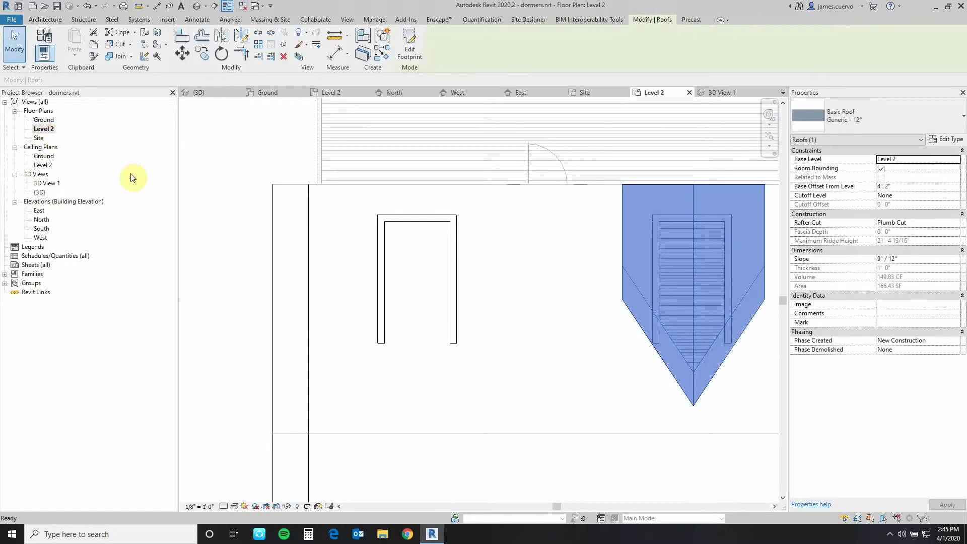
- Sketch a rectangular Roof by Footprint boundary offset 2' 6" around the U-shaped dormer walls
{"action": "left_click", "coordinate": [44, 20]}
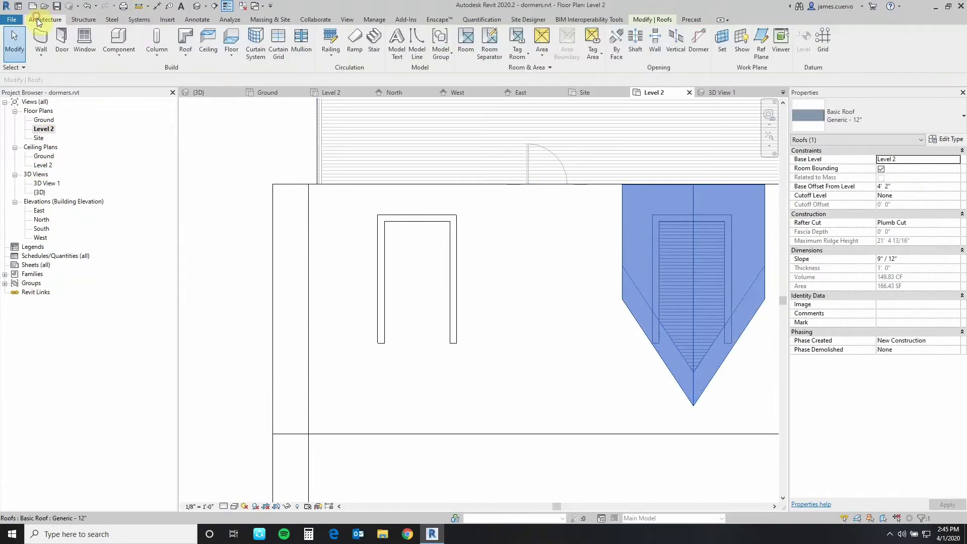
{"action": "left_click", "coordinate": [188, 57]}
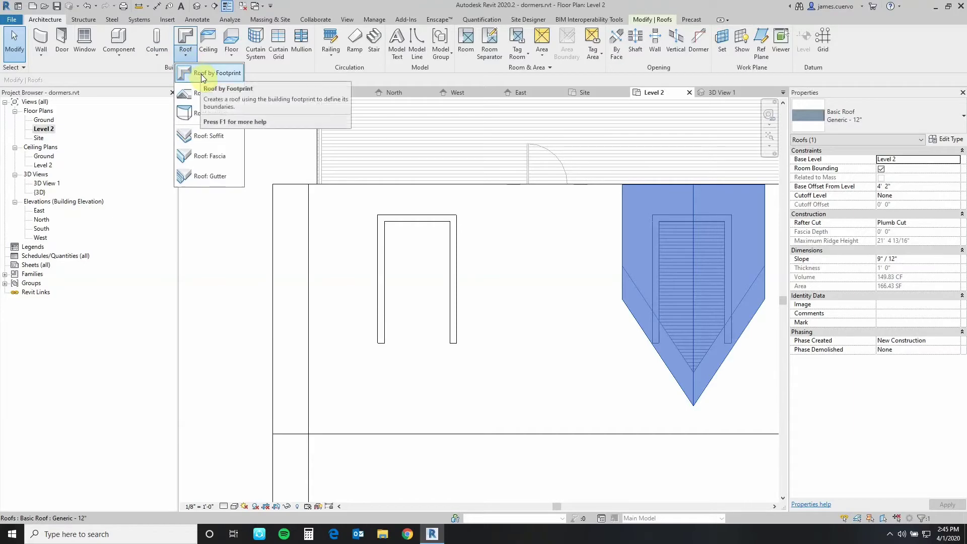
{"action": "left_click", "coordinate": [201, 74]}
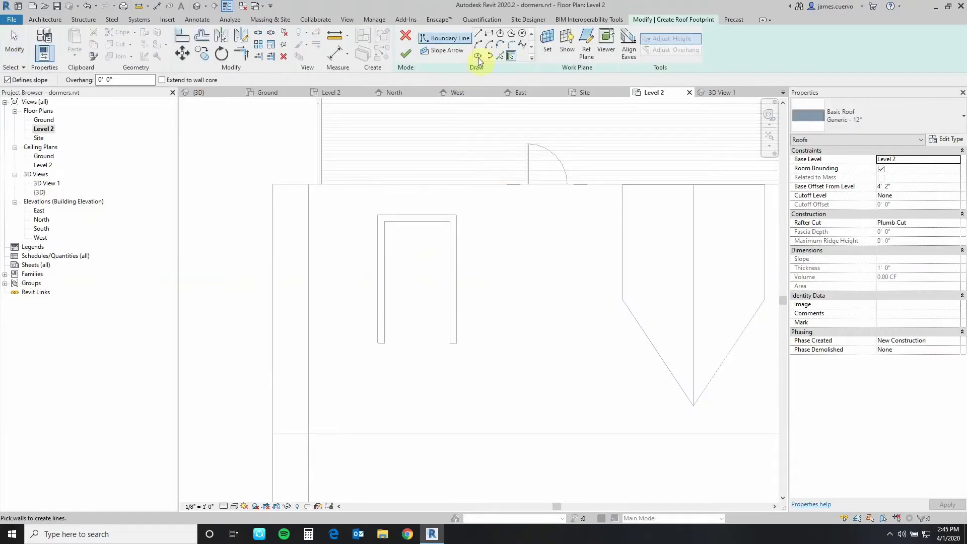
{"action": "left_click", "coordinate": [490, 35]}
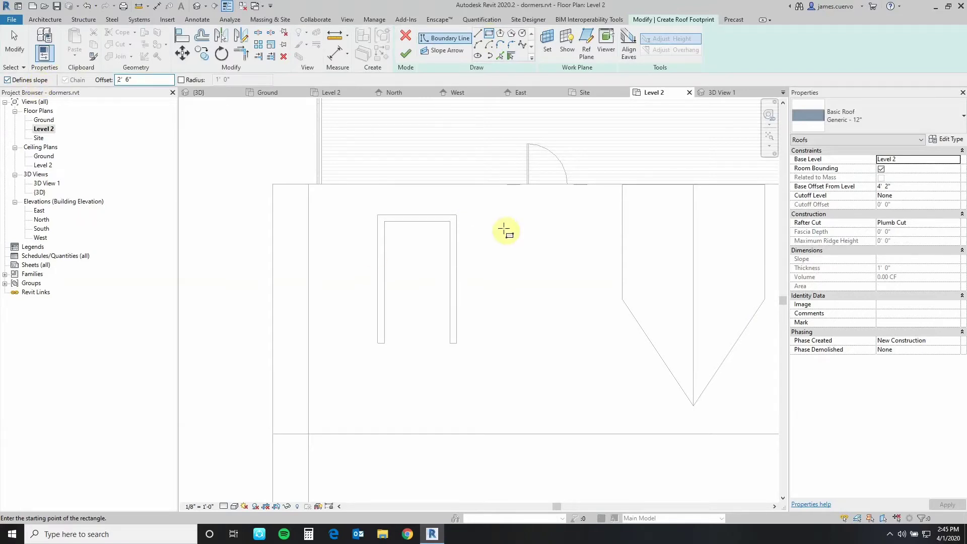
{"action": "left_click", "coordinate": [378, 215]}
{"action": "left_click", "coordinate": [457, 343]}
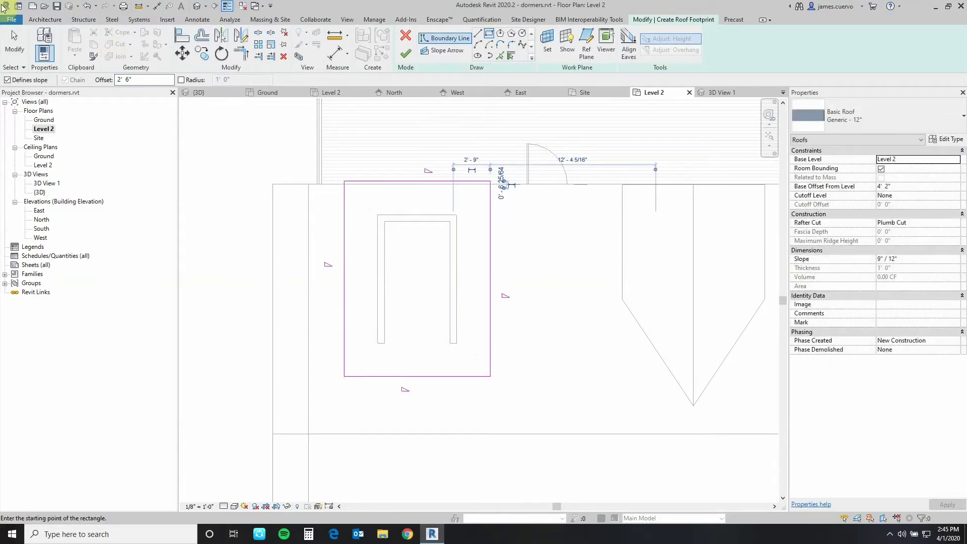
{"action": "left_click", "coordinate": [15, 43]}
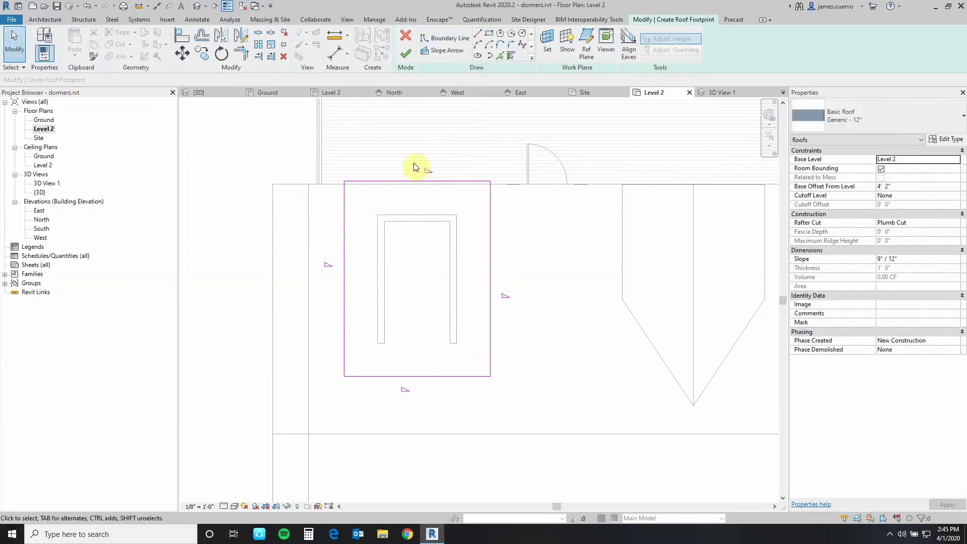
- Make the front and back lines non-sloping, set base offset 4' 2", finish, and attach the walls
{"action": "left_click", "coordinate": [431, 181]}
{"action": "left_click", "coordinate": [416, 376], "text": "ctrl"}
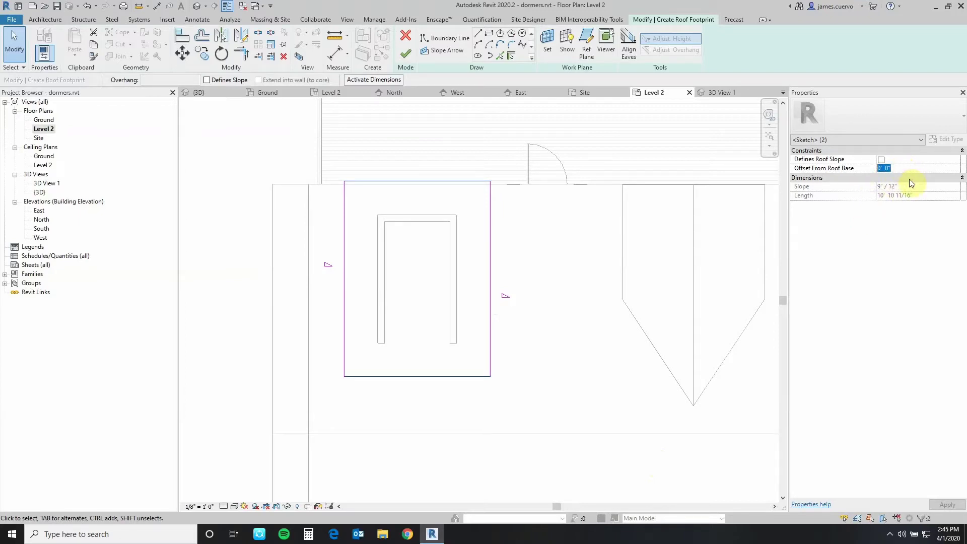
{"action": "key", "text": "Return"}
{"action": "left_click", "coordinate": [406, 53]}
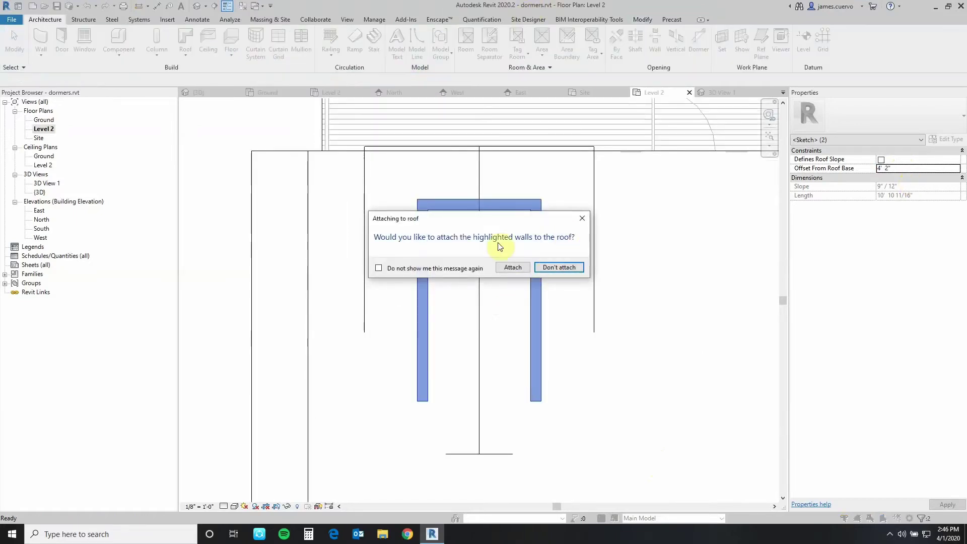
{"action": "left_click", "coordinate": [511, 267]}
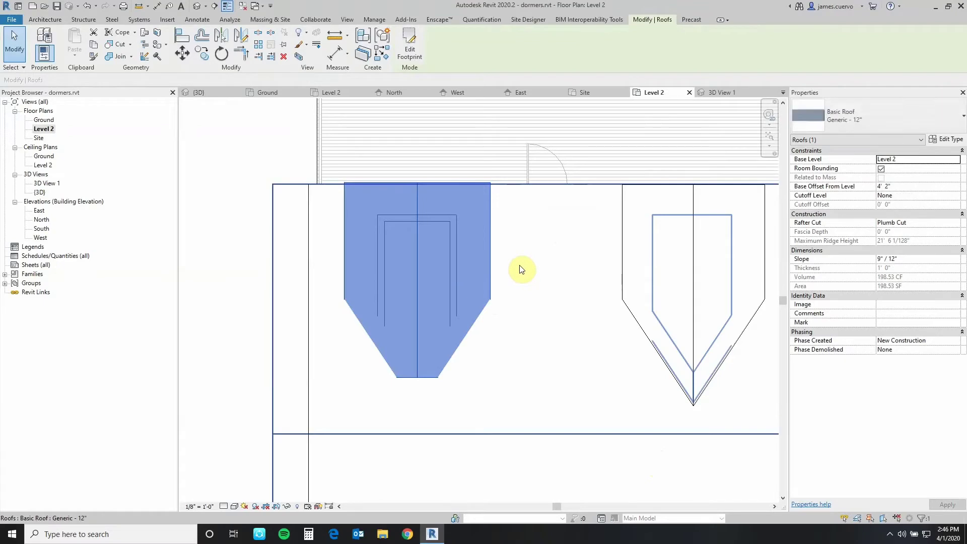
{"action": "scroll", "coordinate": [581, 209], "scroll_direction": "up", "scroll_amount": 1}
{"action": "scroll", "coordinate": [580, 209], "scroll_direction": "up", "scroll_amount": 2}
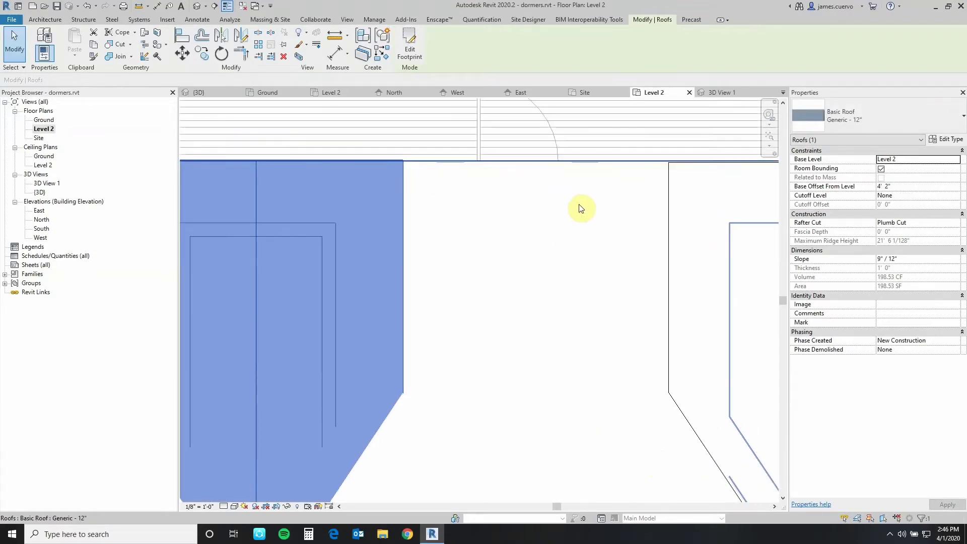
{"action": "scroll", "coordinate": [581, 209], "scroll_direction": "up", "scroll_amount": 1}
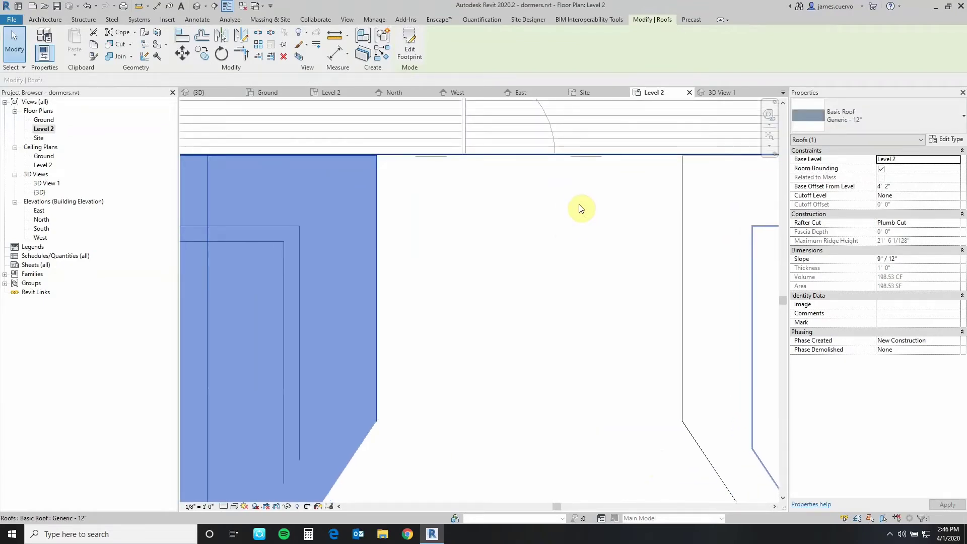
{"action": "scroll", "coordinate": [581, 209], "scroll_direction": "up", "scroll_amount": 1}
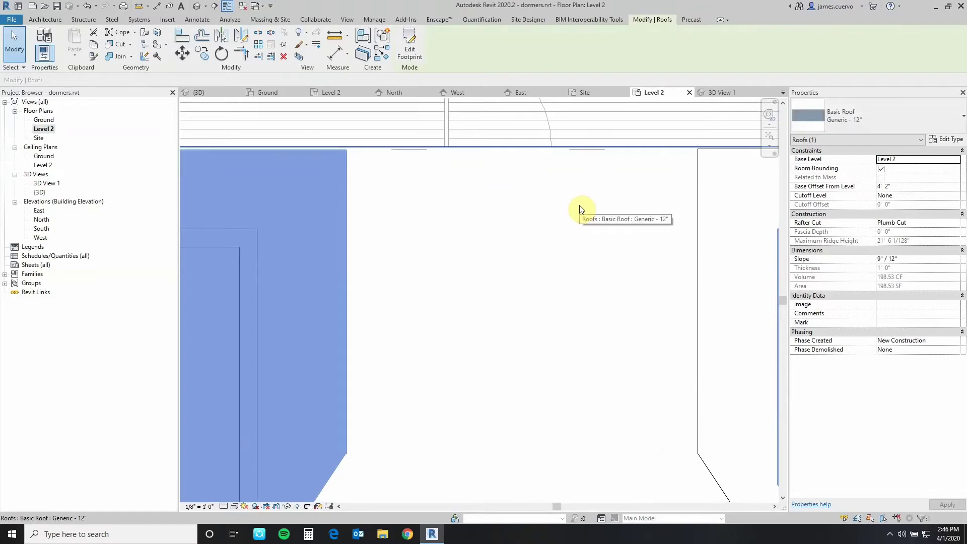
{"action": "scroll", "coordinate": [580, 209], "scroll_direction": "up", "scroll_amount": 1}
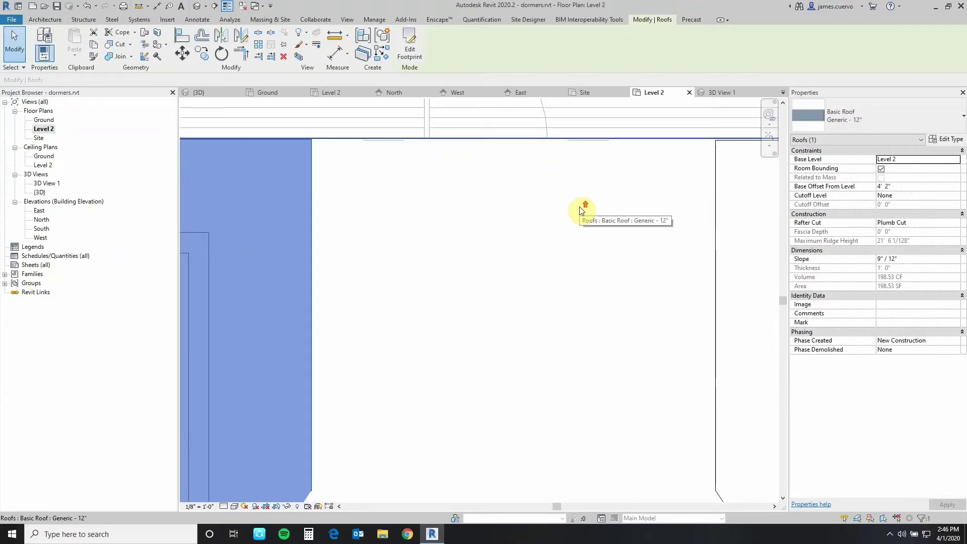
{"action": "scroll", "coordinate": [581, 210], "scroll_direction": "up", "scroll_amount": 1}
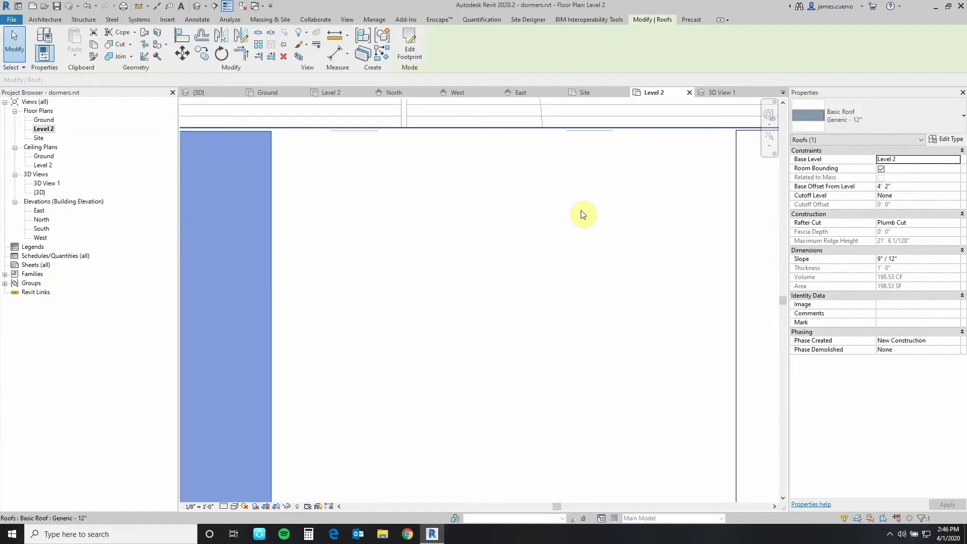
{"action": "scroll", "coordinate": [583, 216], "scroll_direction": "down", "scroll_amount": 2}
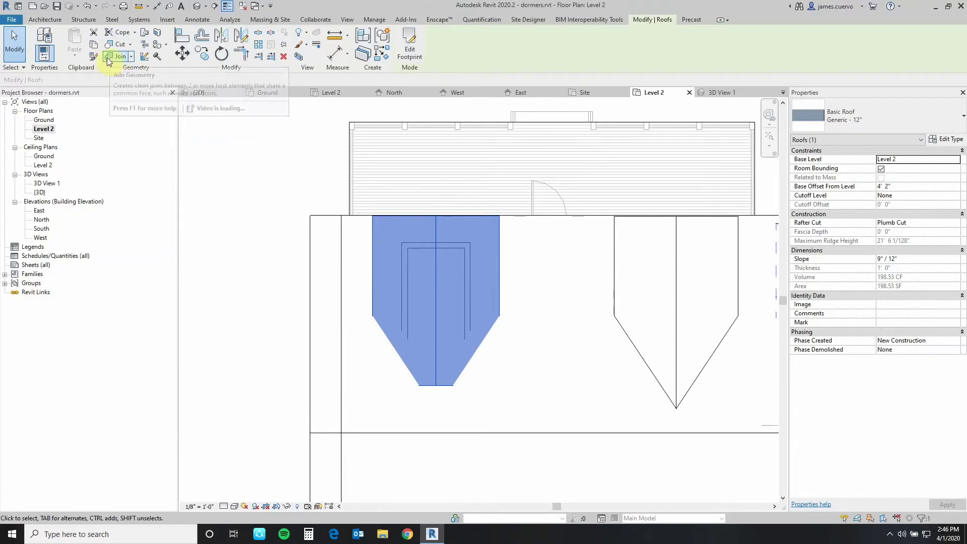
- Join the left dormer roof to the main roof and switch the plan to Wireframe
{"action": "left_click", "coordinate": [143, 33]}
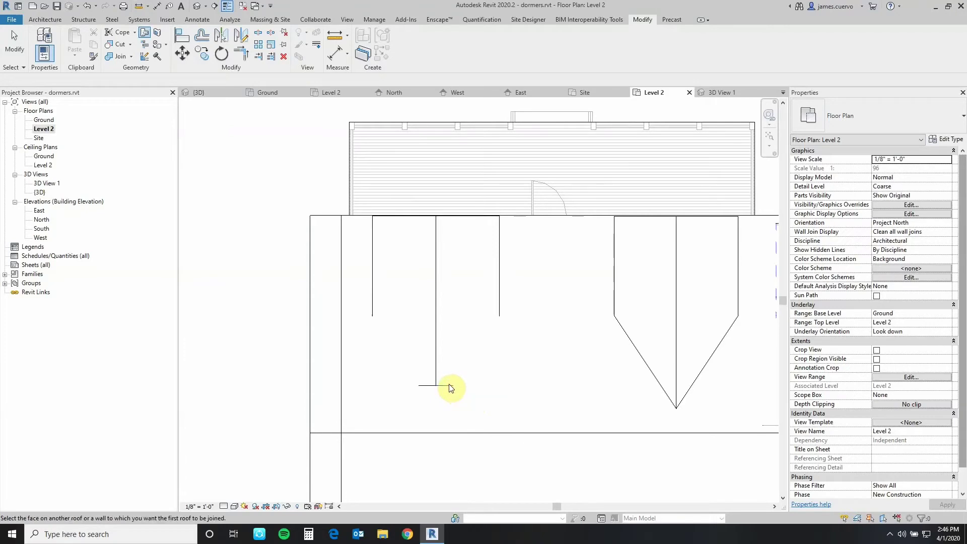
{"action": "left_click", "coordinate": [324, 378]}
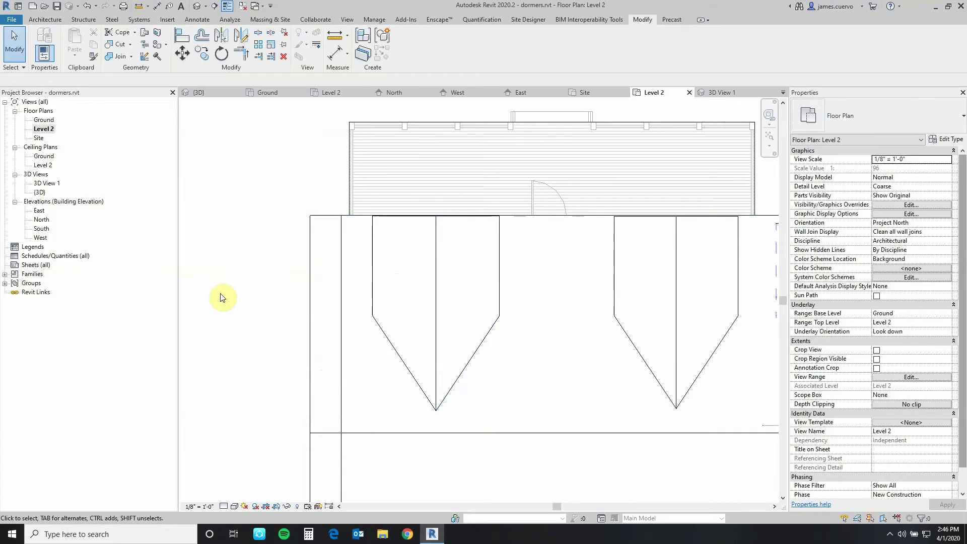
{"action": "left_click", "coordinate": [233, 506]}
{"action": "left_click", "coordinate": [253, 445]}
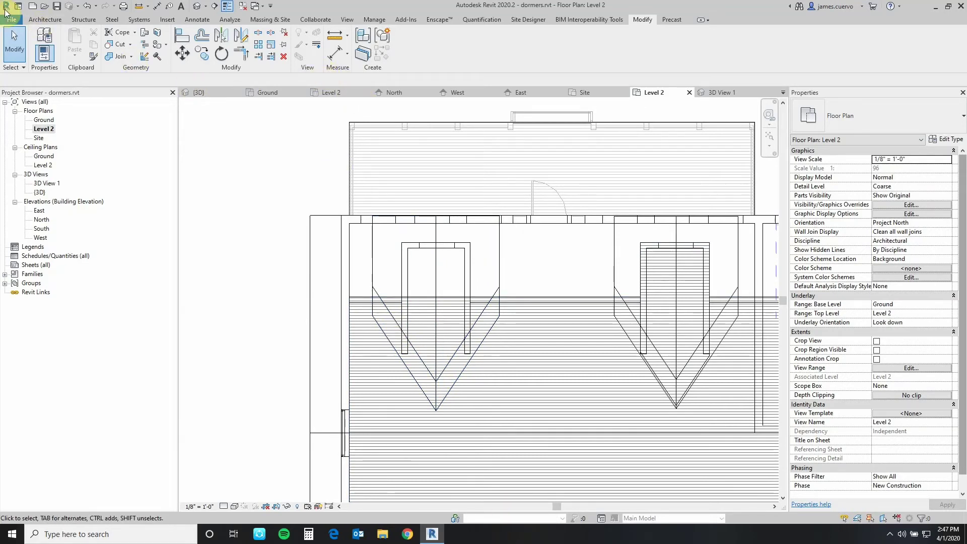
- Start a Dormer opening in the main roof, picking the left, back and right dormer walls and V-shaped roof edges
{"action": "left_click", "coordinate": [45, 19]}
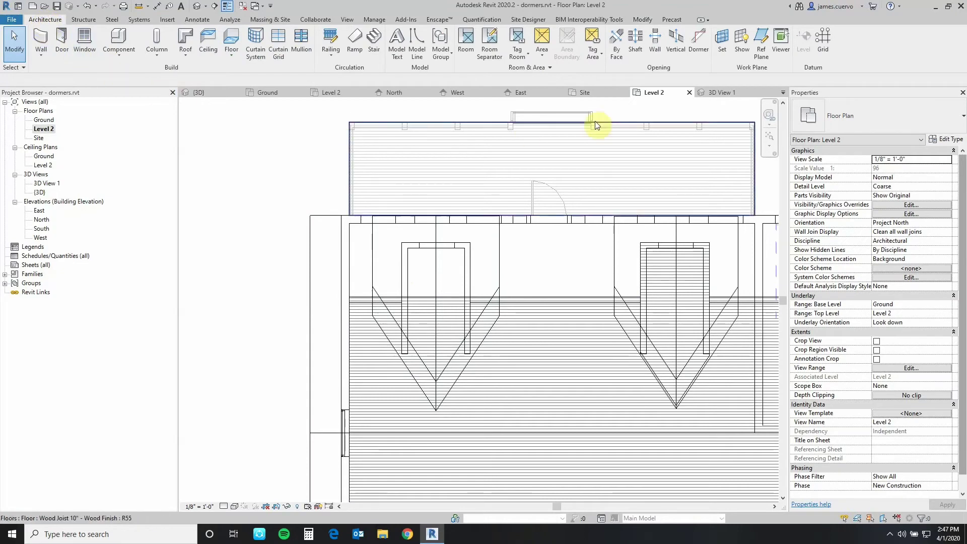
{"action": "left_click", "coordinate": [697, 50]}
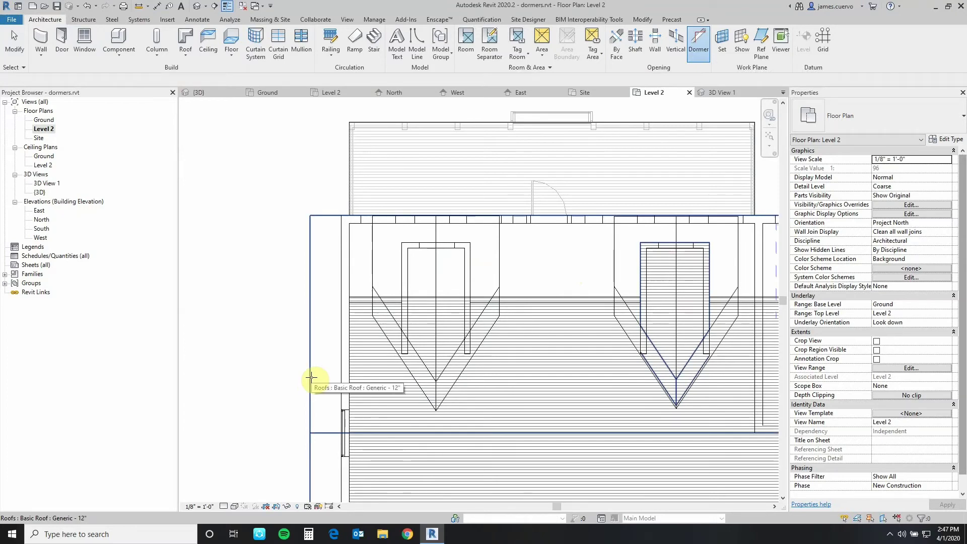
{"action": "left_click", "coordinate": [311, 377]}
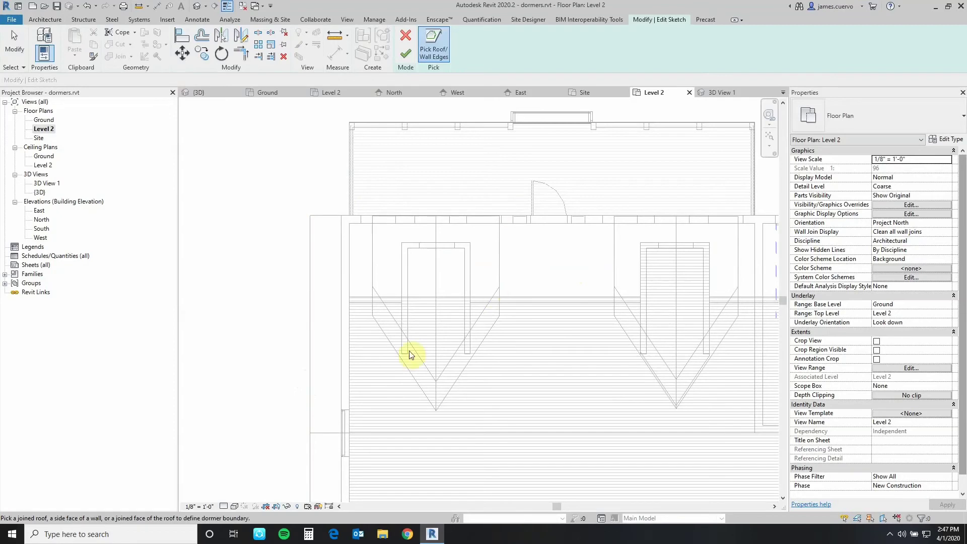
{"action": "left_click", "coordinate": [405, 272]}
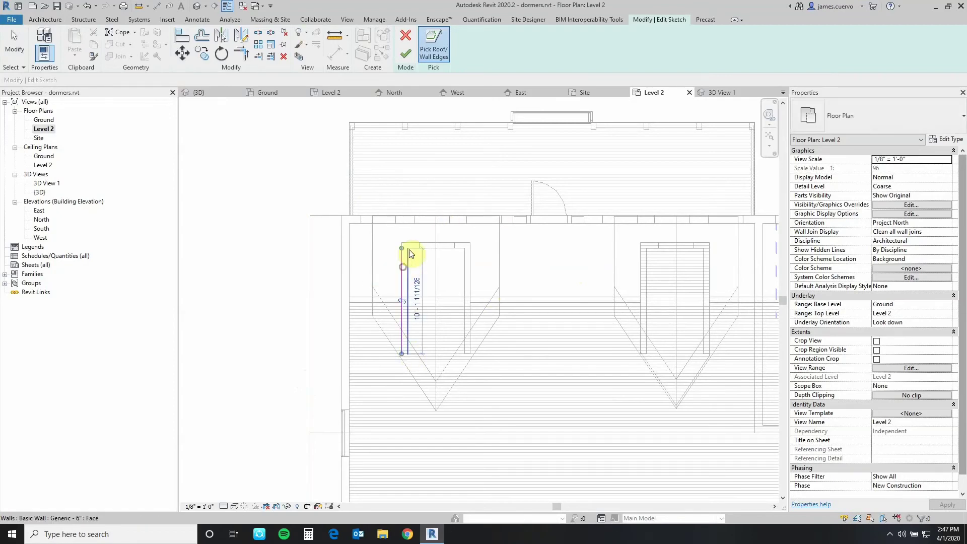
{"action": "left_click", "coordinate": [416, 241]}
{"action": "left_click", "coordinate": [470, 288]}
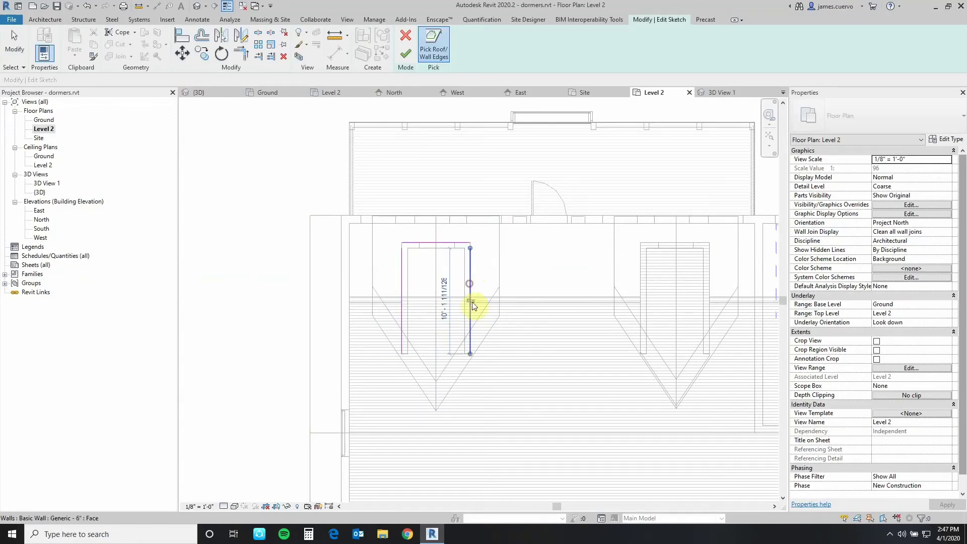
{"action": "left_click", "coordinate": [461, 347]}
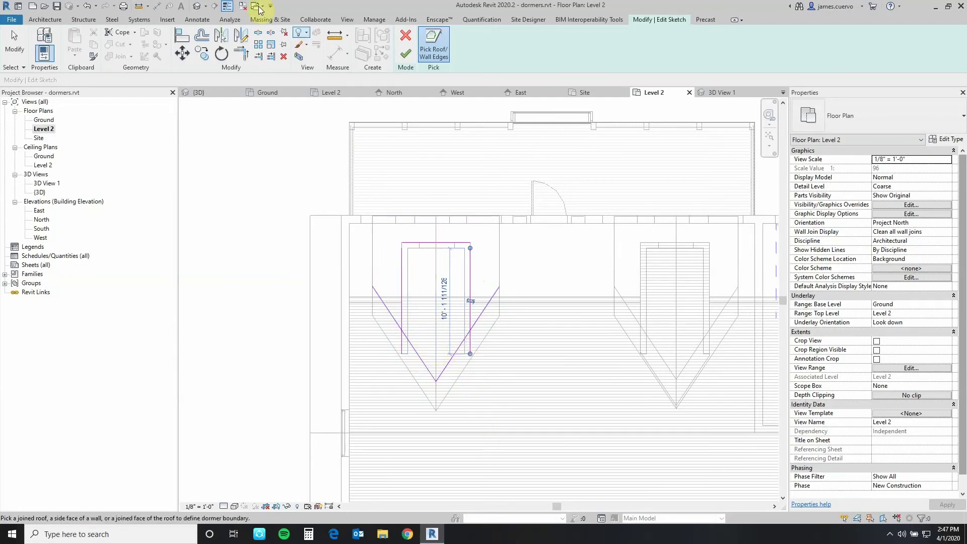
- Trim the outline lines to pointed corners along the valleys and finish the dormer opening
{"action": "left_click", "coordinate": [241, 52]}
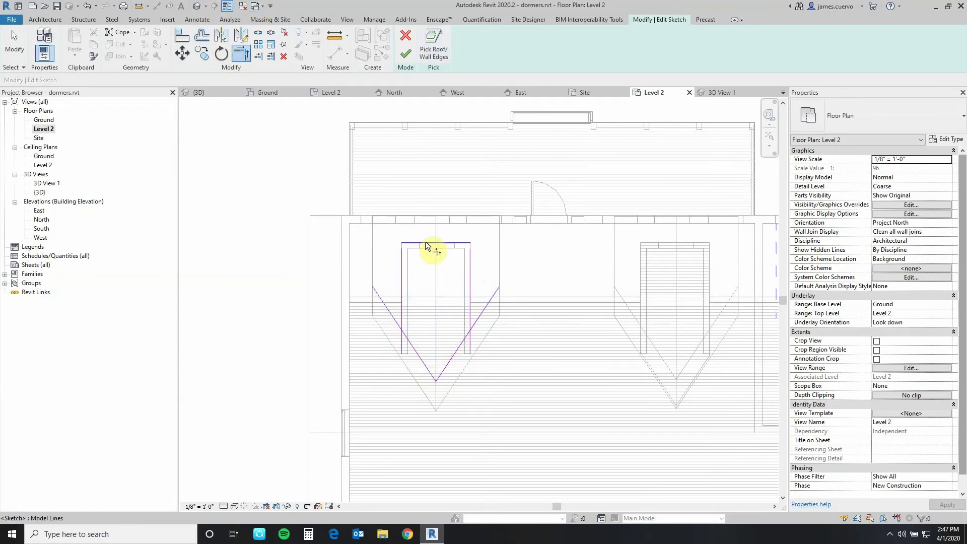
{"action": "left_click", "coordinate": [449, 242]}
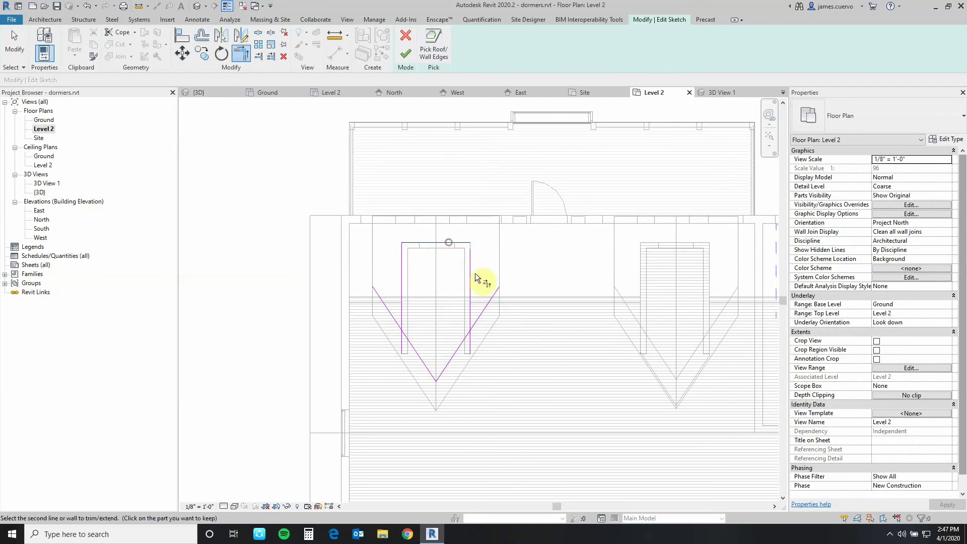
{"action": "left_click", "coordinate": [470, 290]}
{"action": "left_click", "coordinate": [464, 336]}
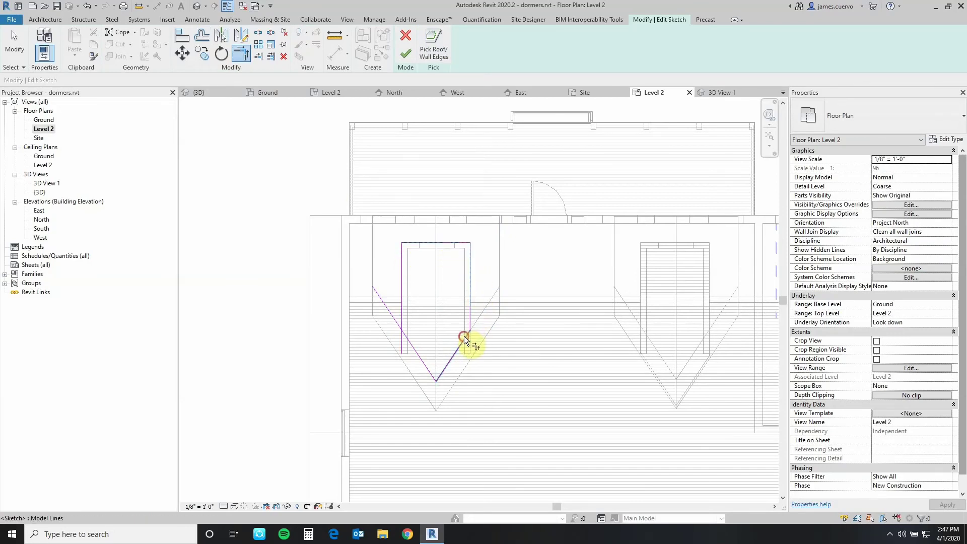
{"action": "left_click", "coordinate": [416, 352]}
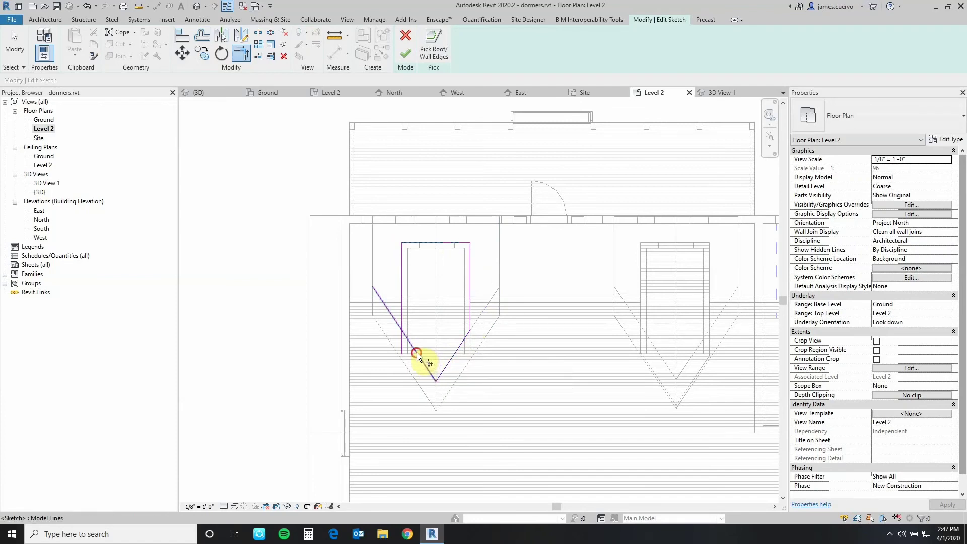
{"action": "left_click", "coordinate": [402, 319]}
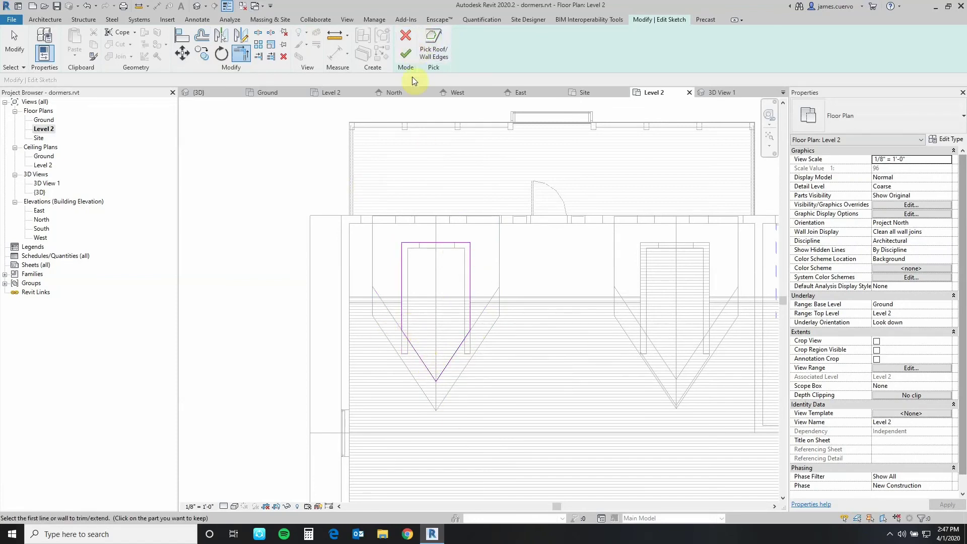
{"action": "left_click", "coordinate": [406, 53]}
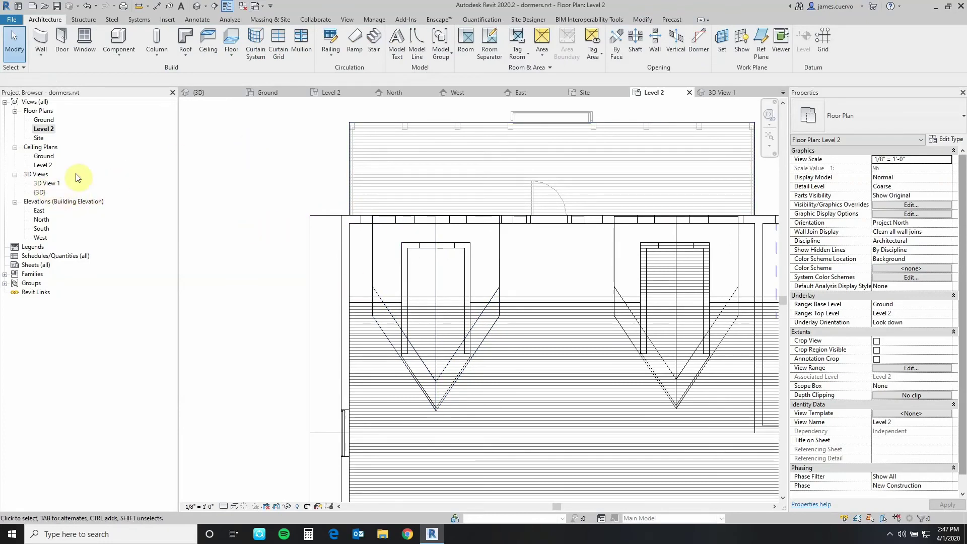
- Set the plan to Hidden Line, then open the {3D} view and the 3D View 1 perspective
{"action": "left_click", "coordinate": [234, 506]}
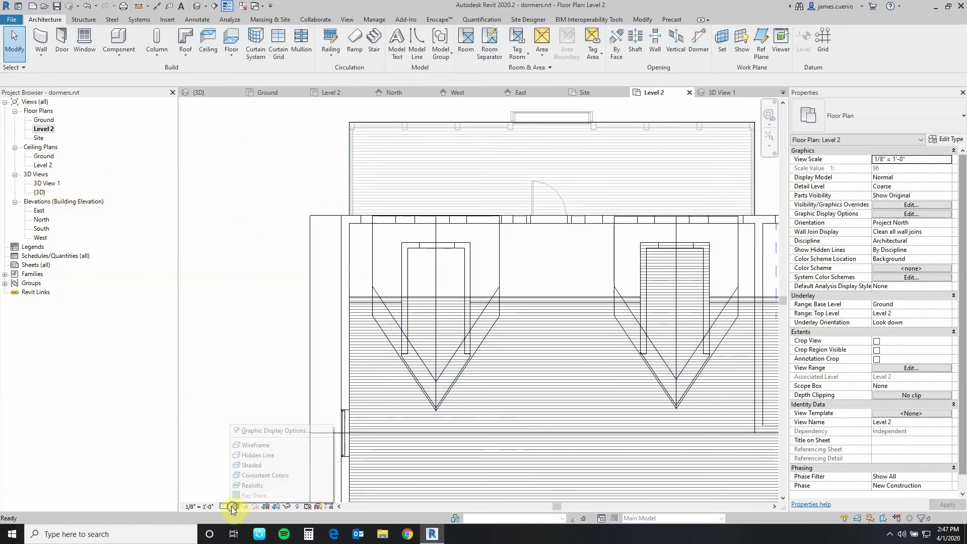
{"action": "left_click", "coordinate": [257, 455]}
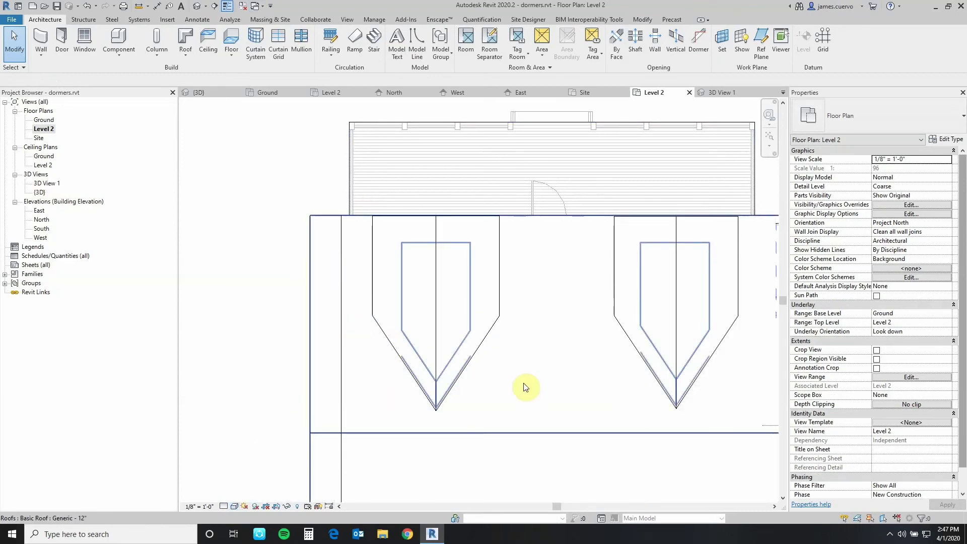
{"action": "double_click", "coordinate": [40, 192]}
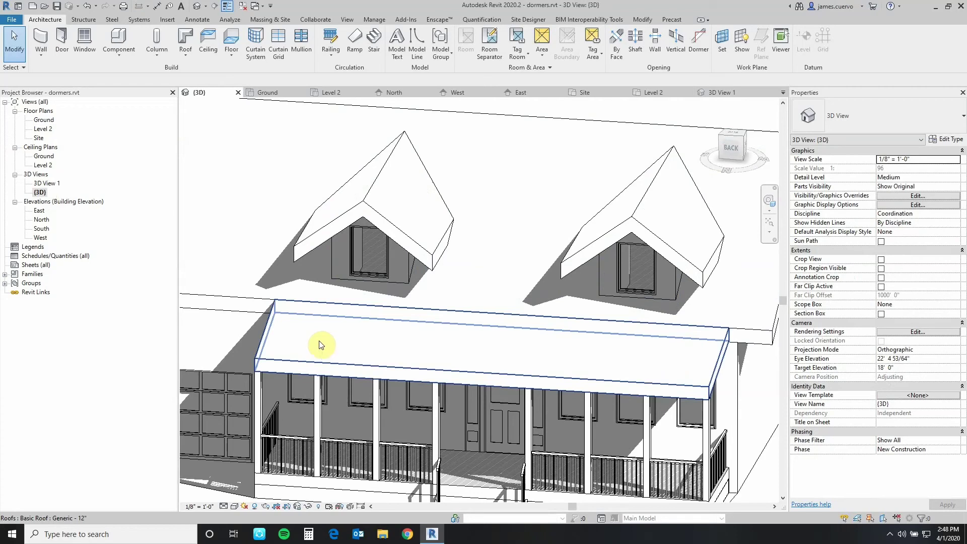
{"action": "double_click", "coordinate": [45, 184]}
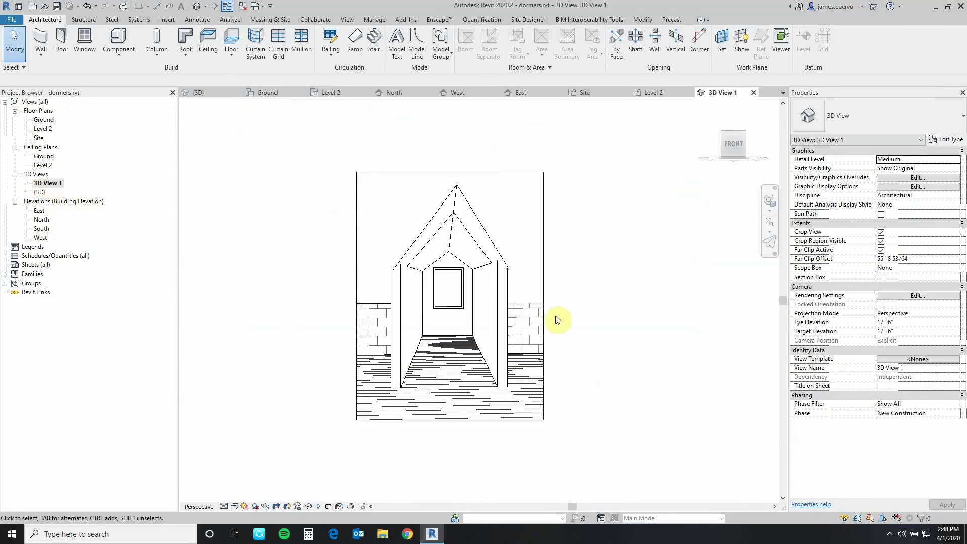